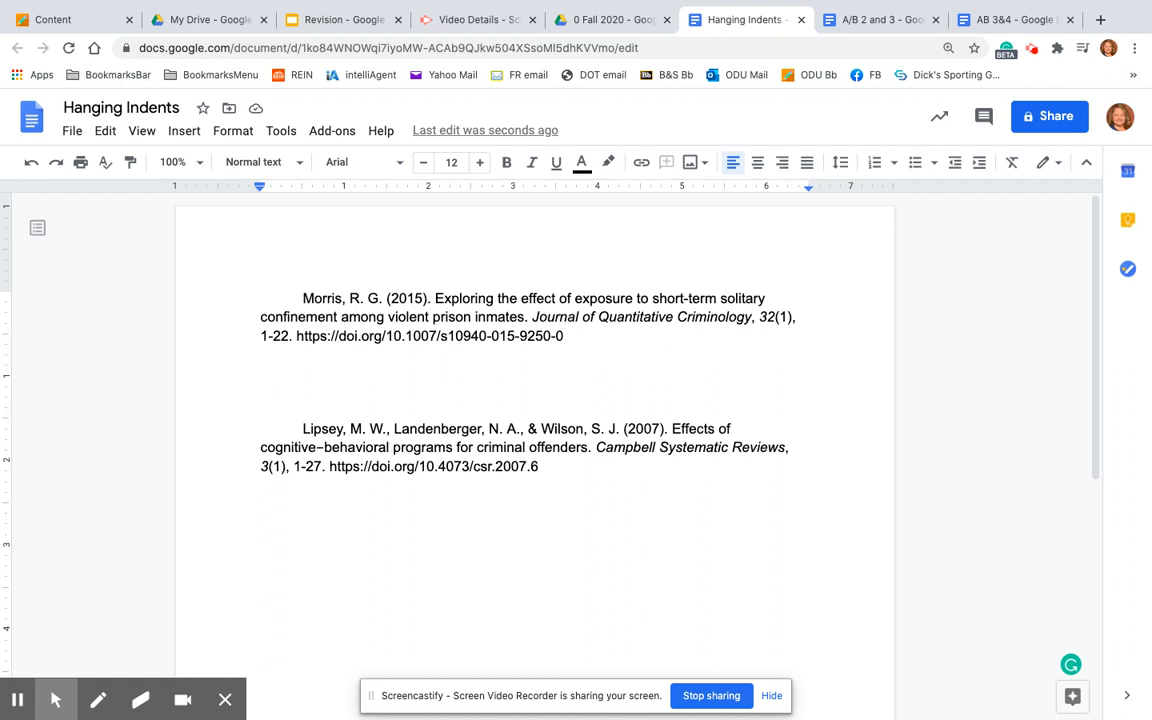
Remove the first-line indent from the 2015 reference.
click(302, 298)
key(BackSpace)
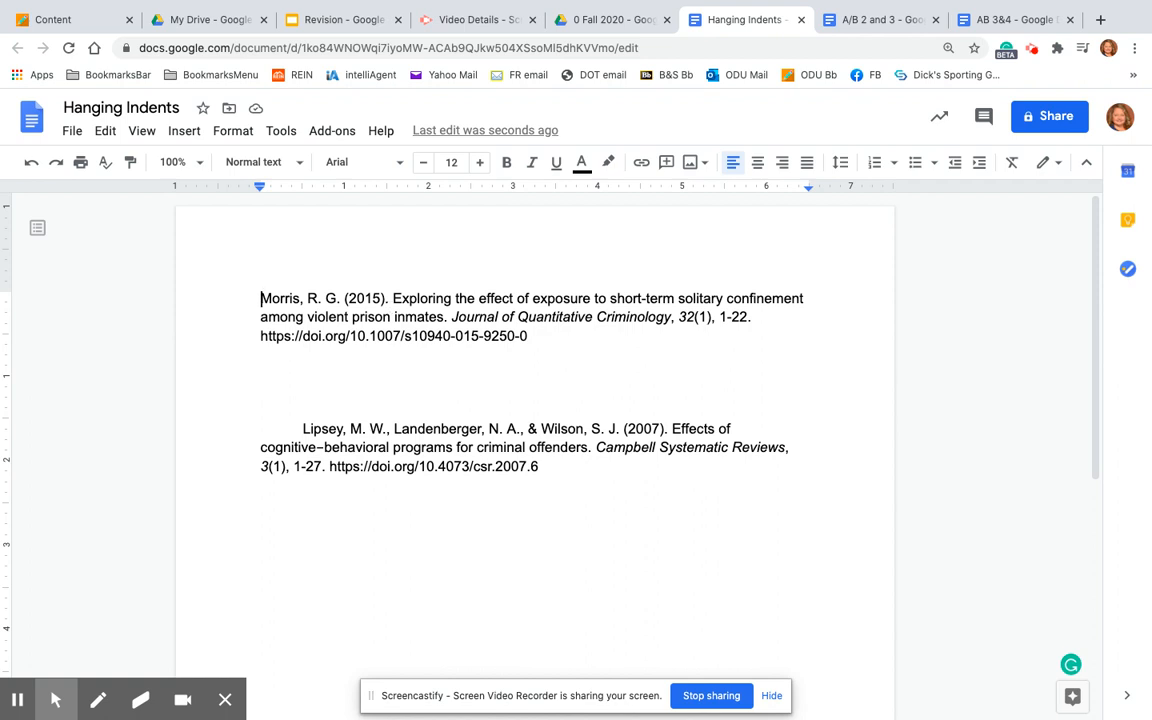
click(392, 298)
text(")
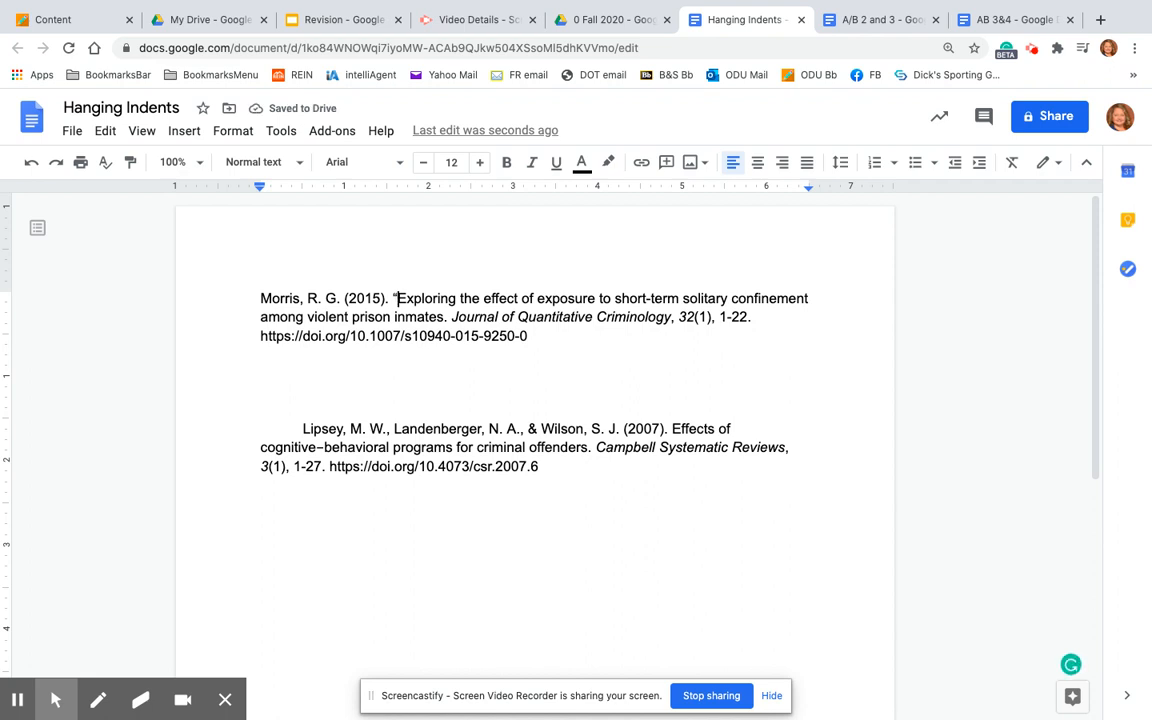
key(BackSpace)
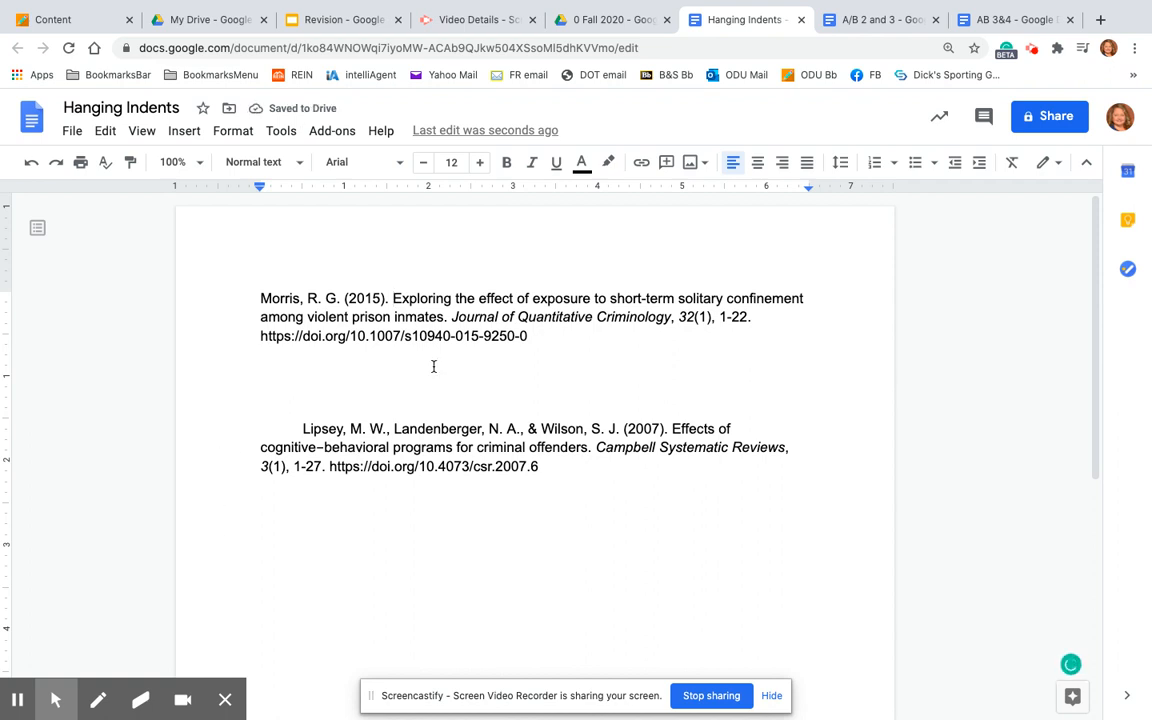
Remove the first-line indent from the 2007 reference and move that reference directly above the 2015 one.
click(298, 426)
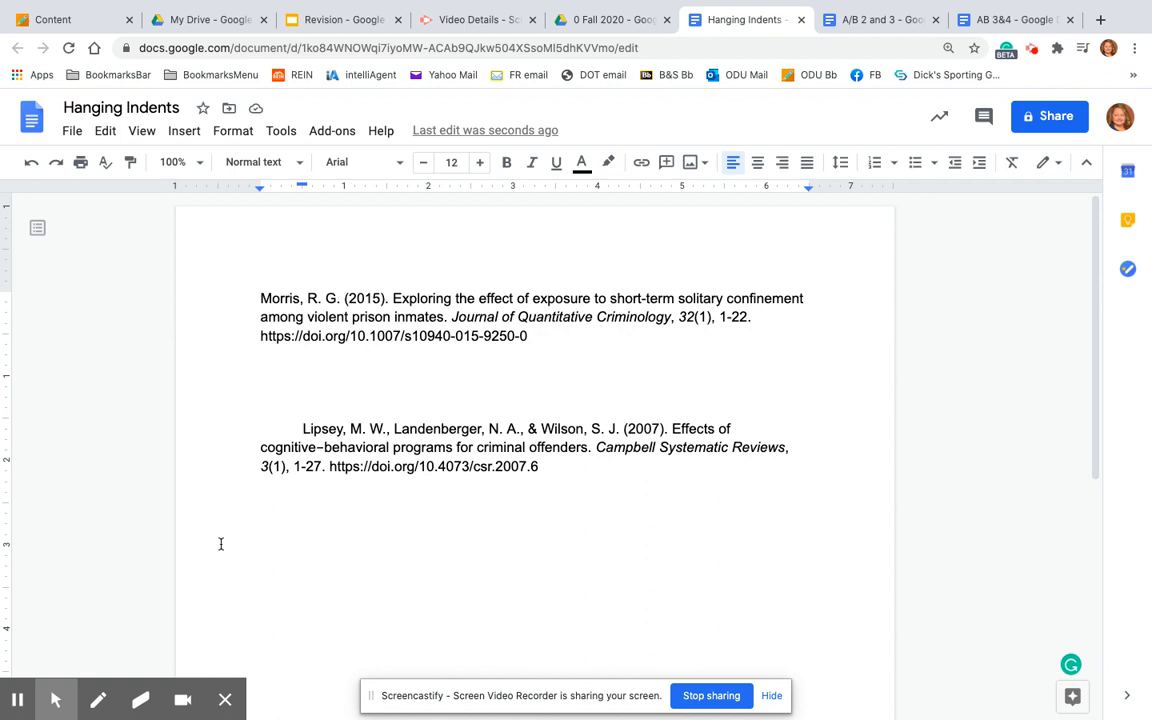
key(BackSpace)
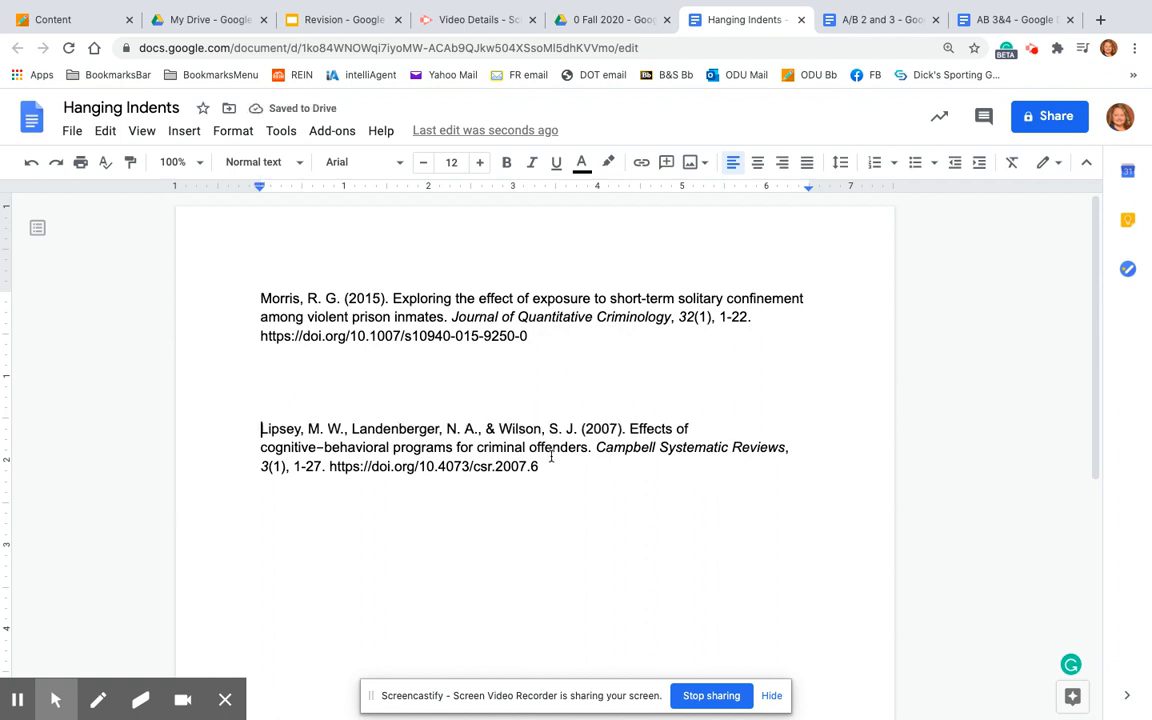
drag(545, 466, 259, 424)
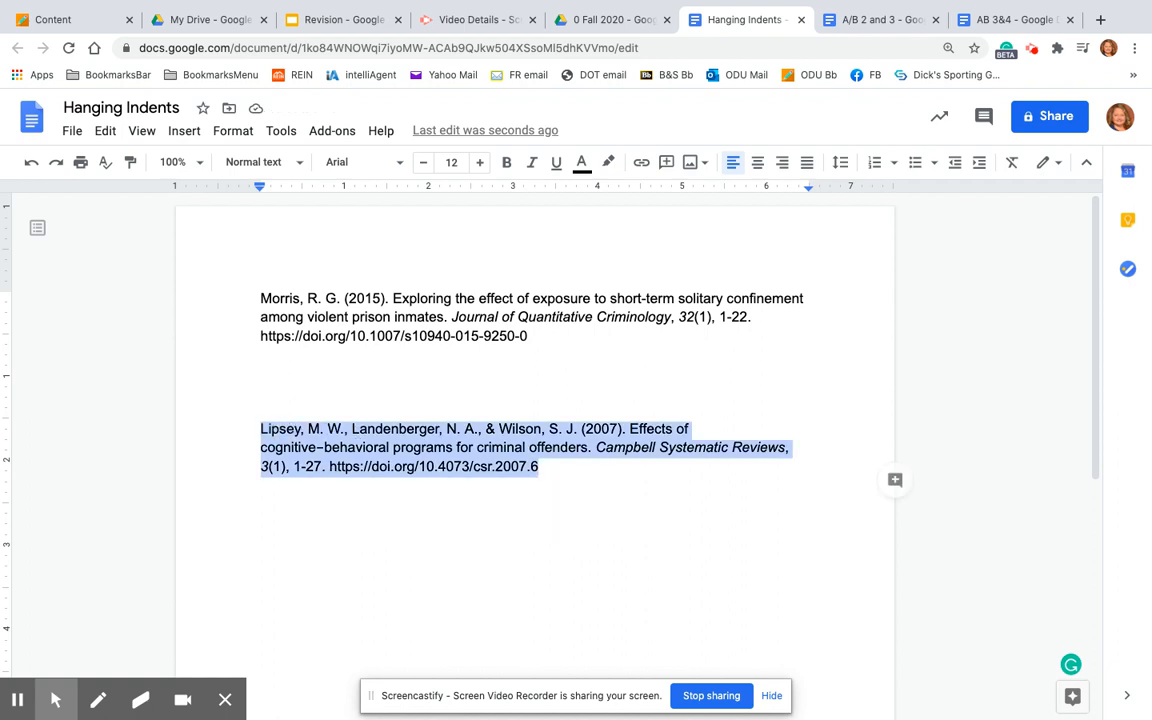
key(super+x)
click(260, 297)
key(Return)
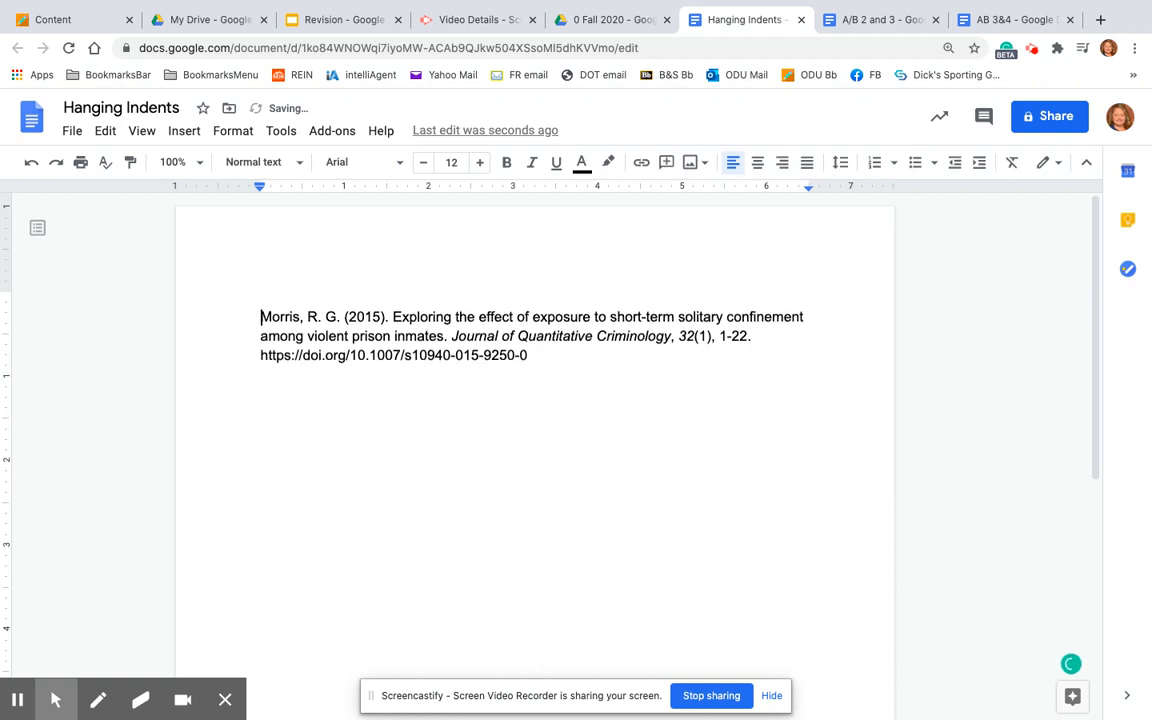
key(Return)
click(261, 317)
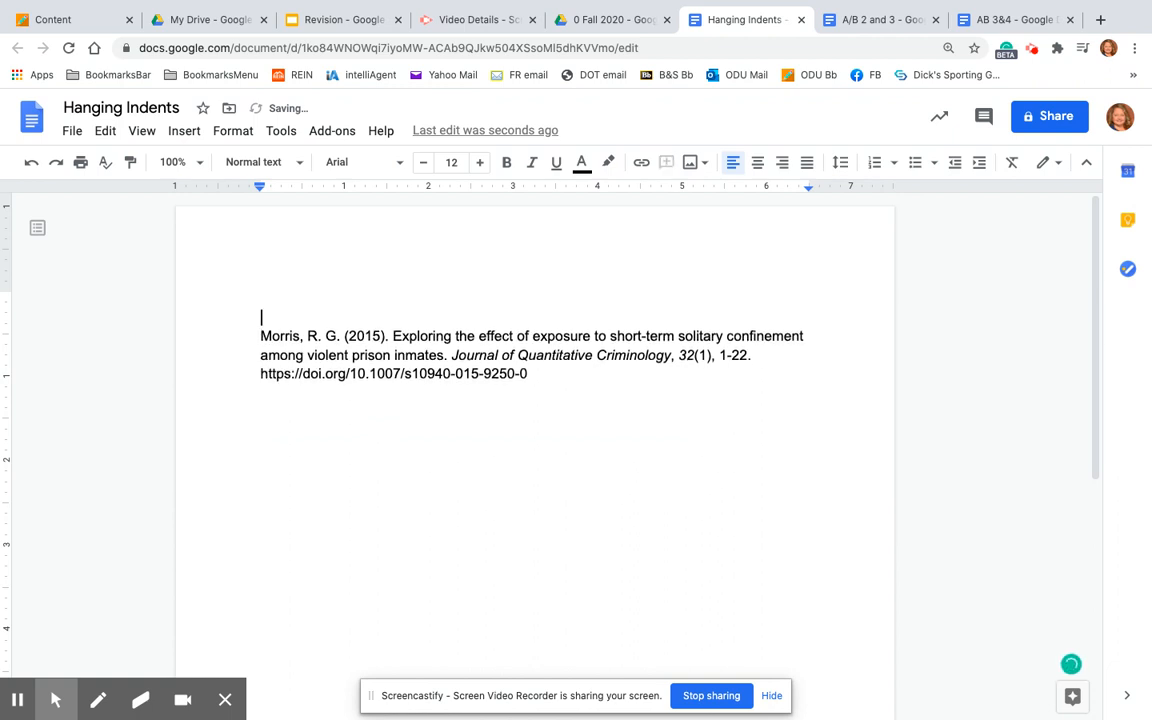
key(super+v)
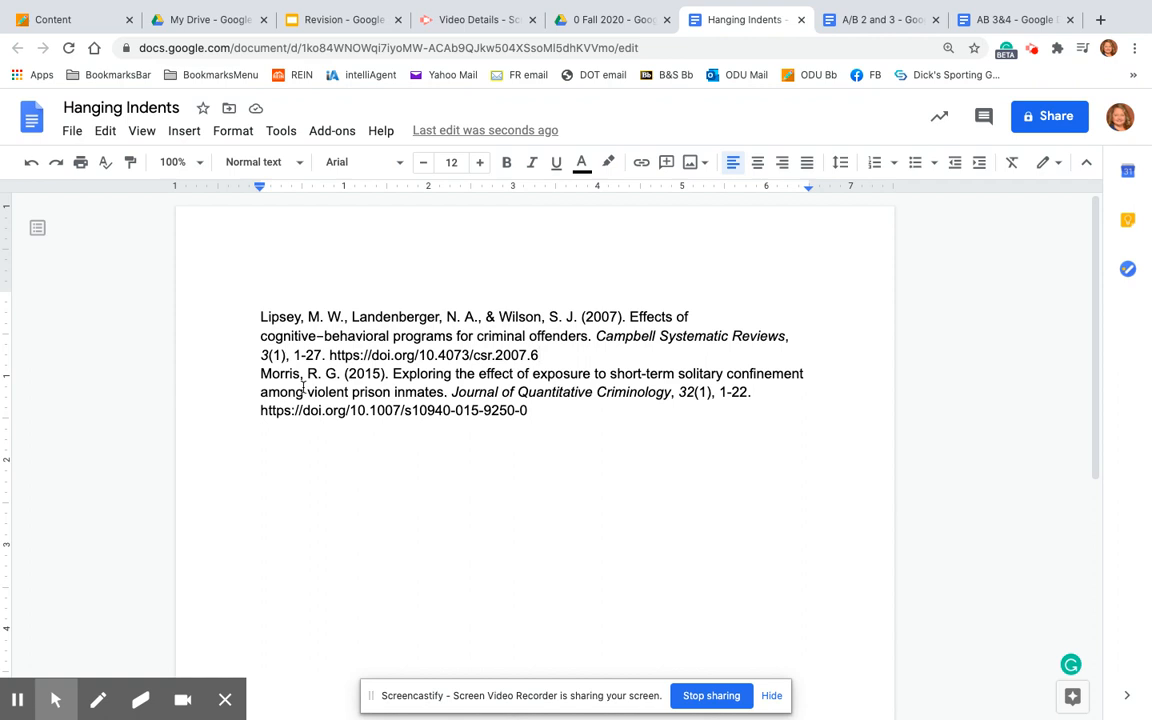
click(529, 410)
shift+click(307, 318)
shift+click(260, 318)
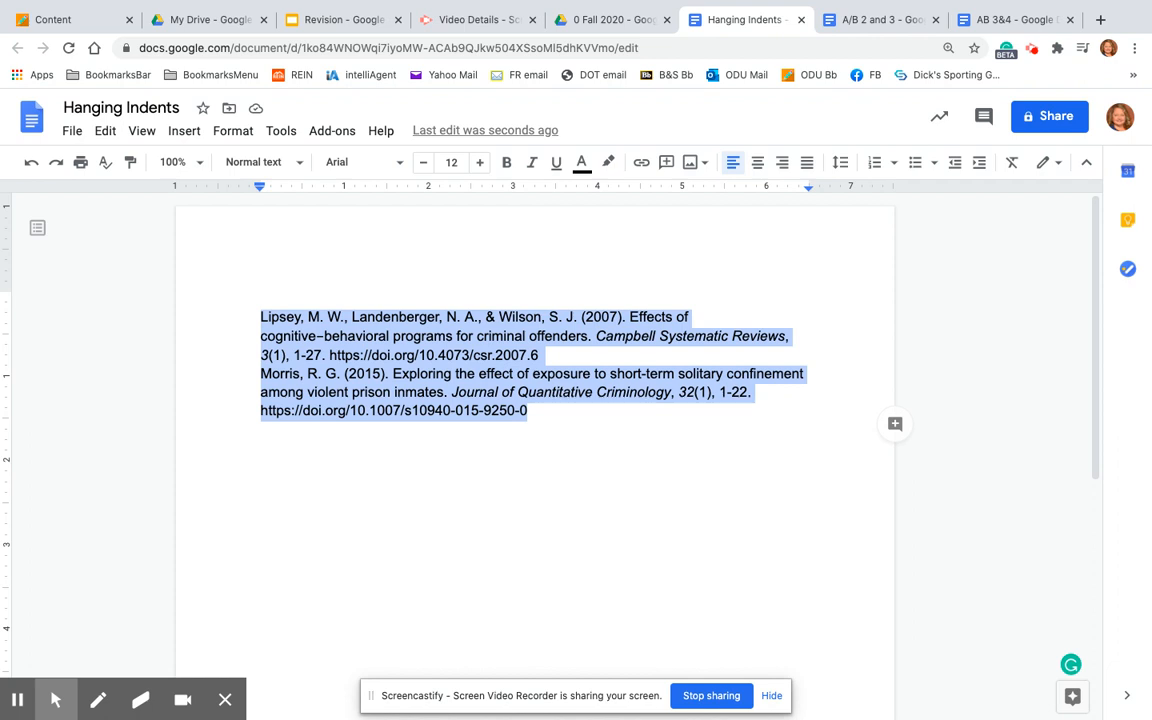
click(231, 132)
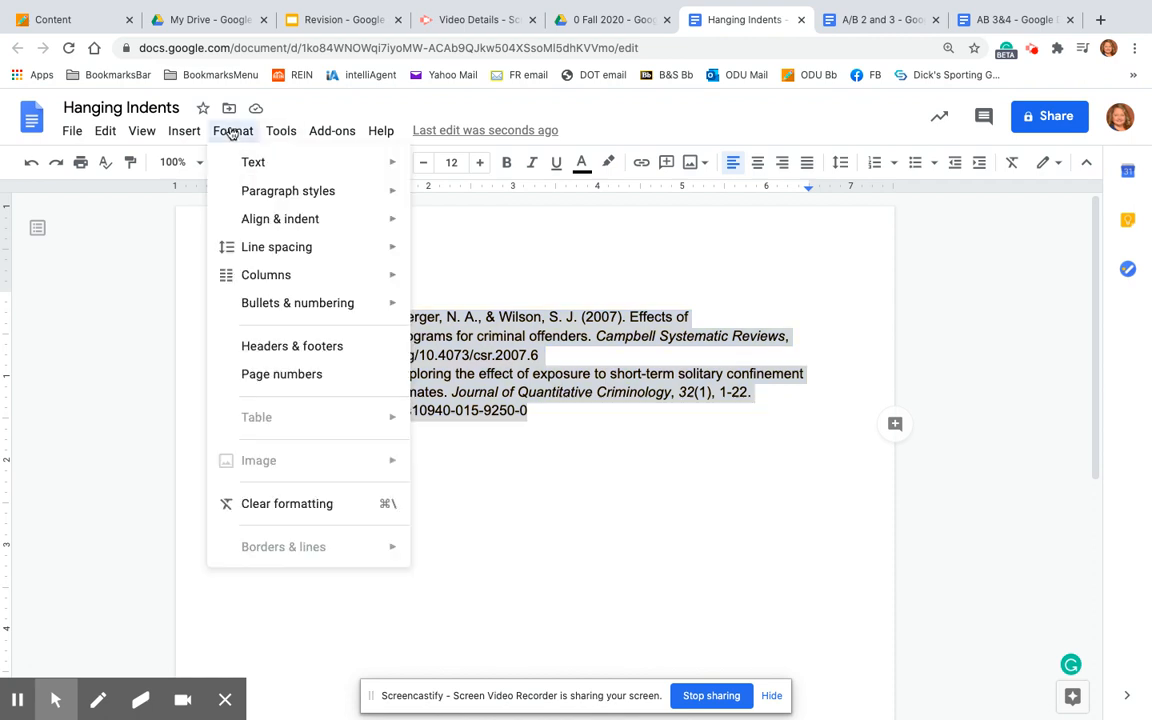
click(548, 405)
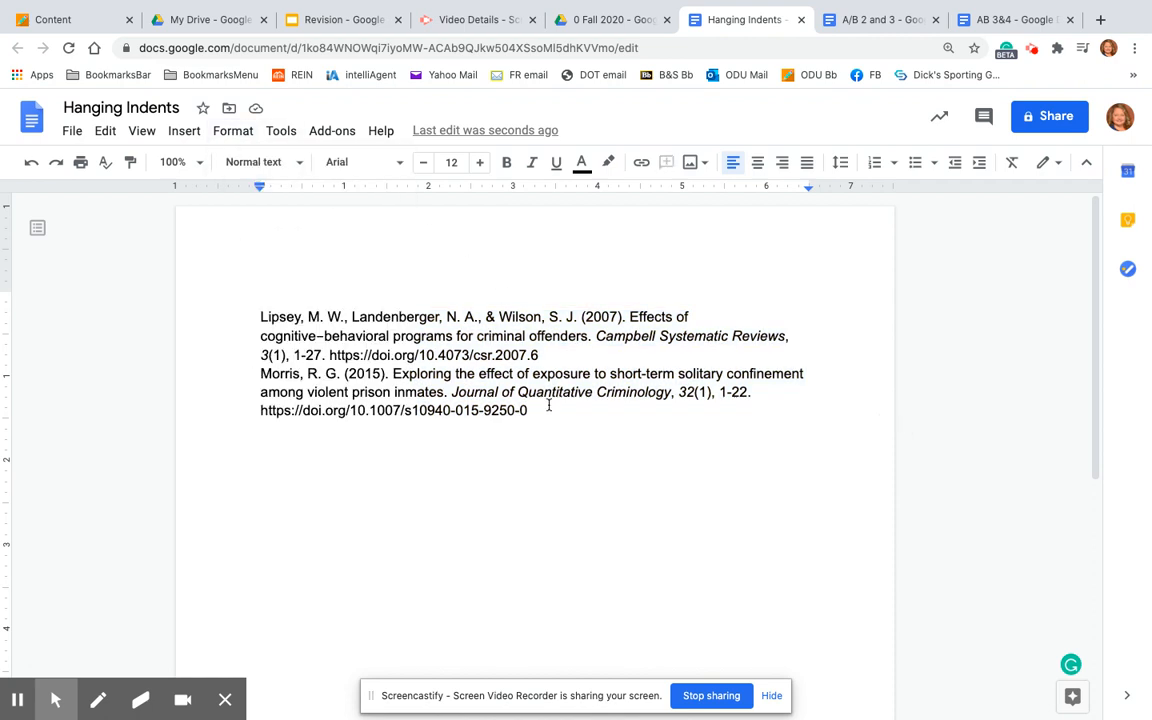
Set the line spacing of both references to double.
drag(548, 408, 259, 316)
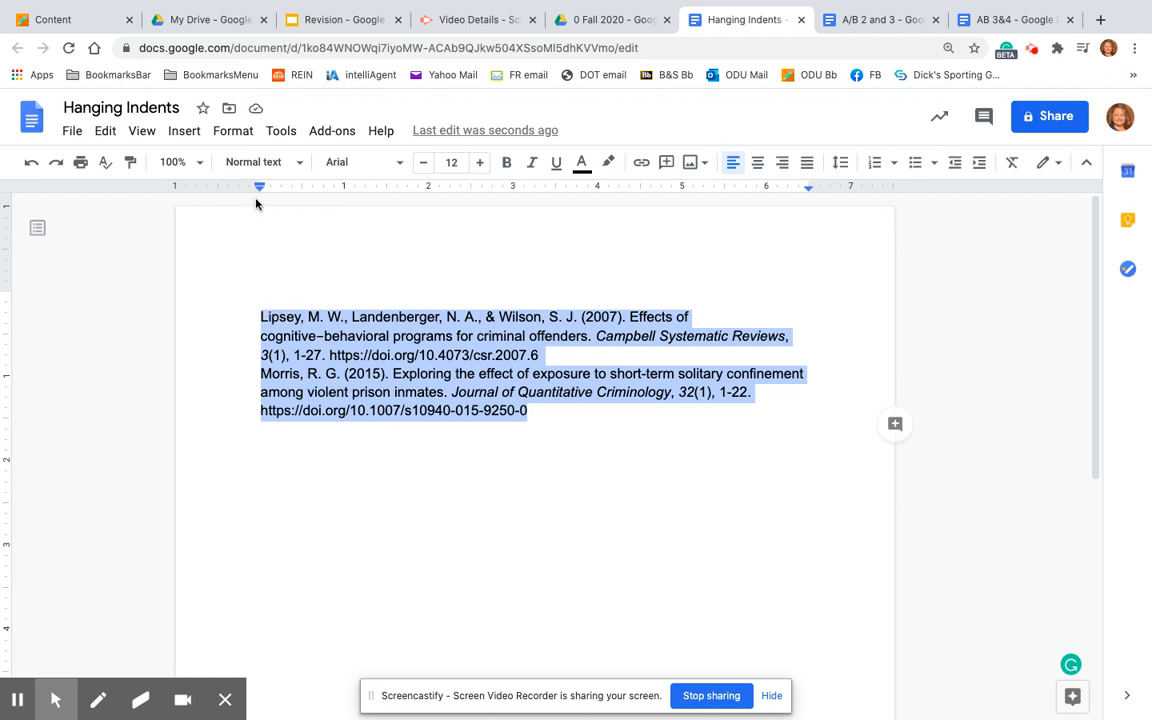
click(236, 132)
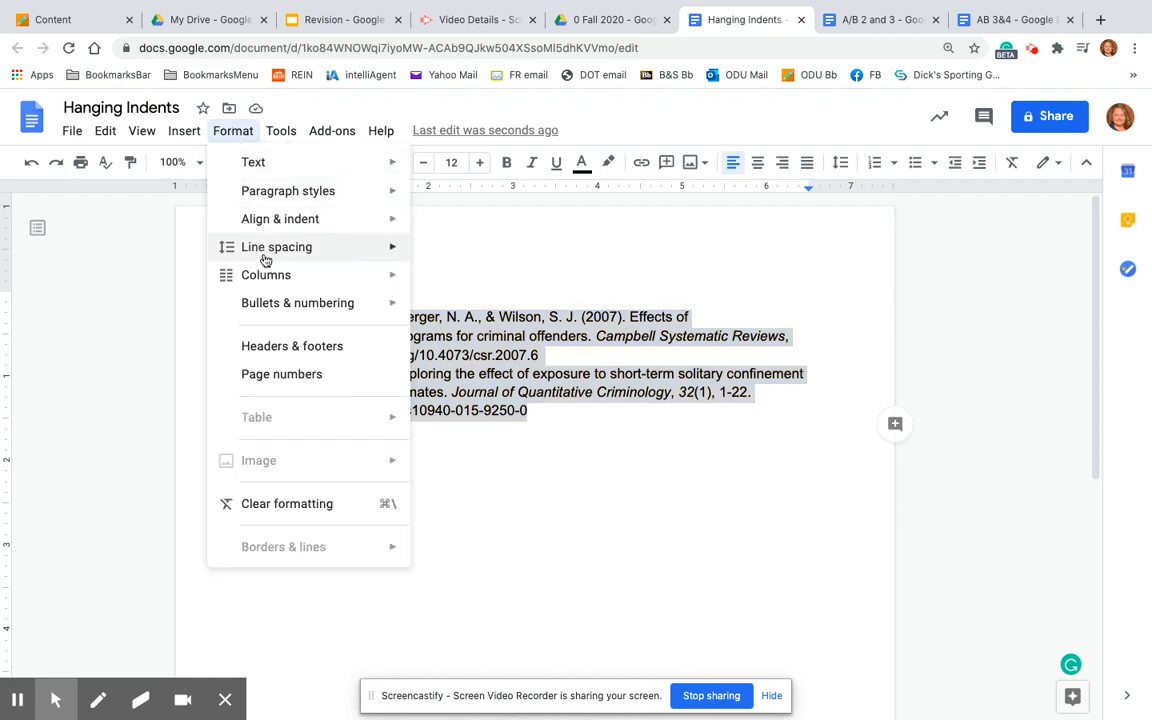
mouse_move(266, 260)
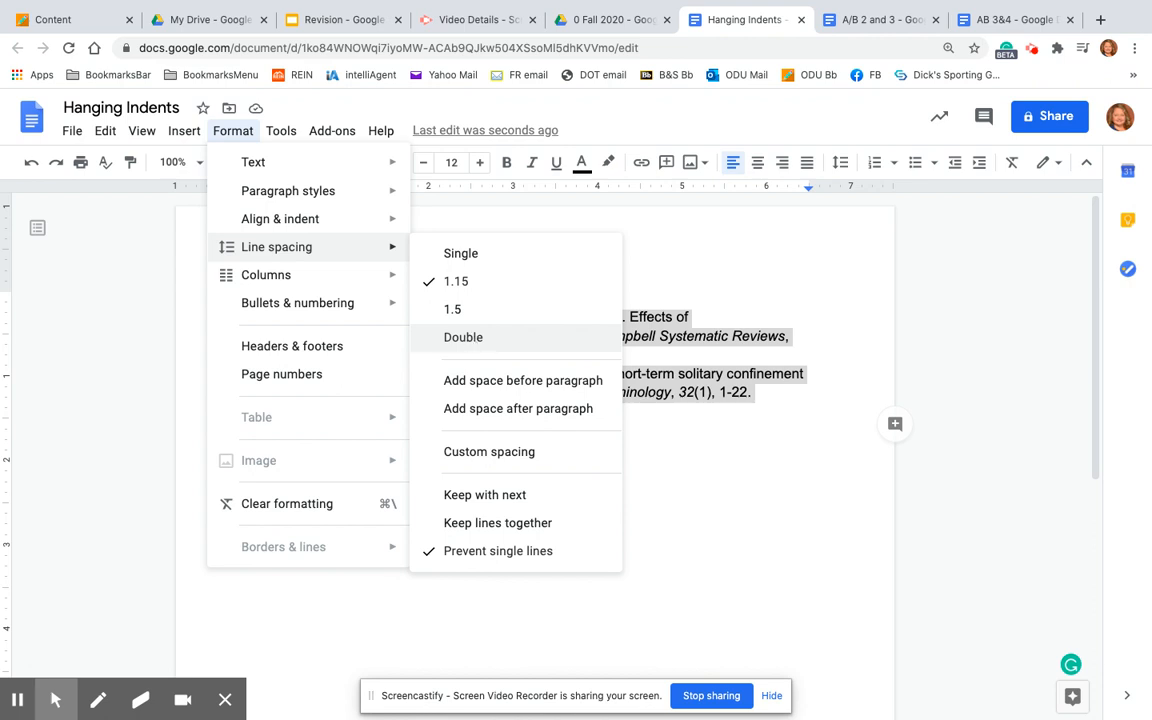
click(463, 337)
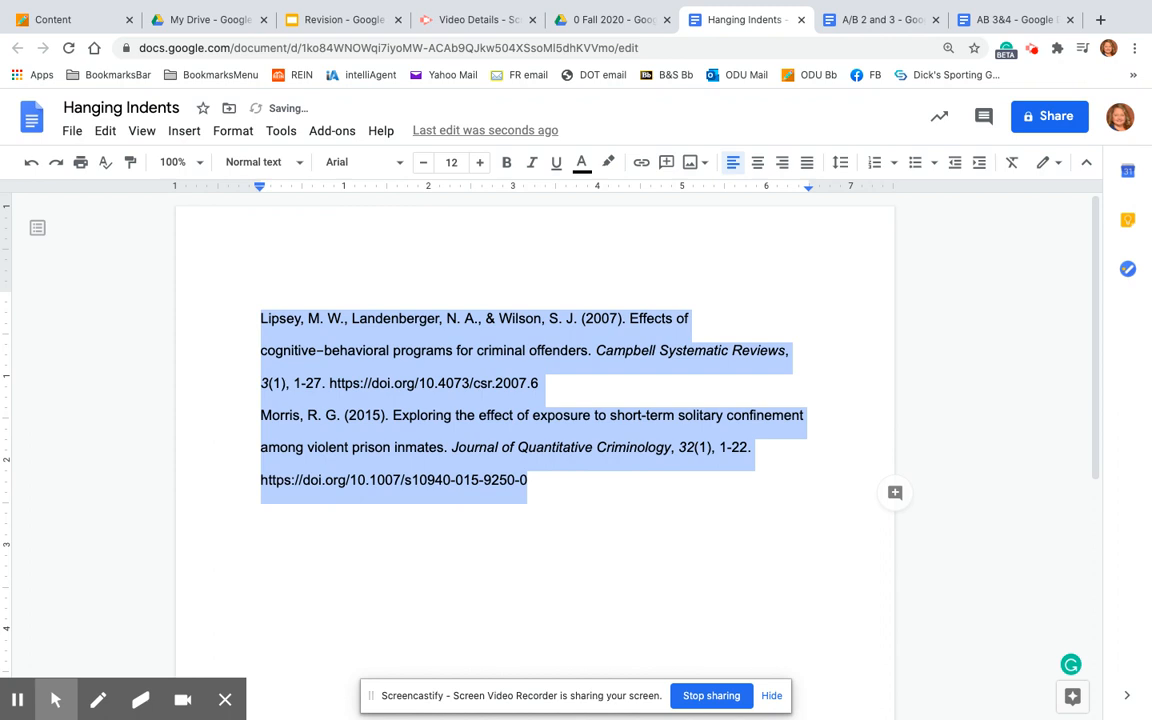
click(388, 548)
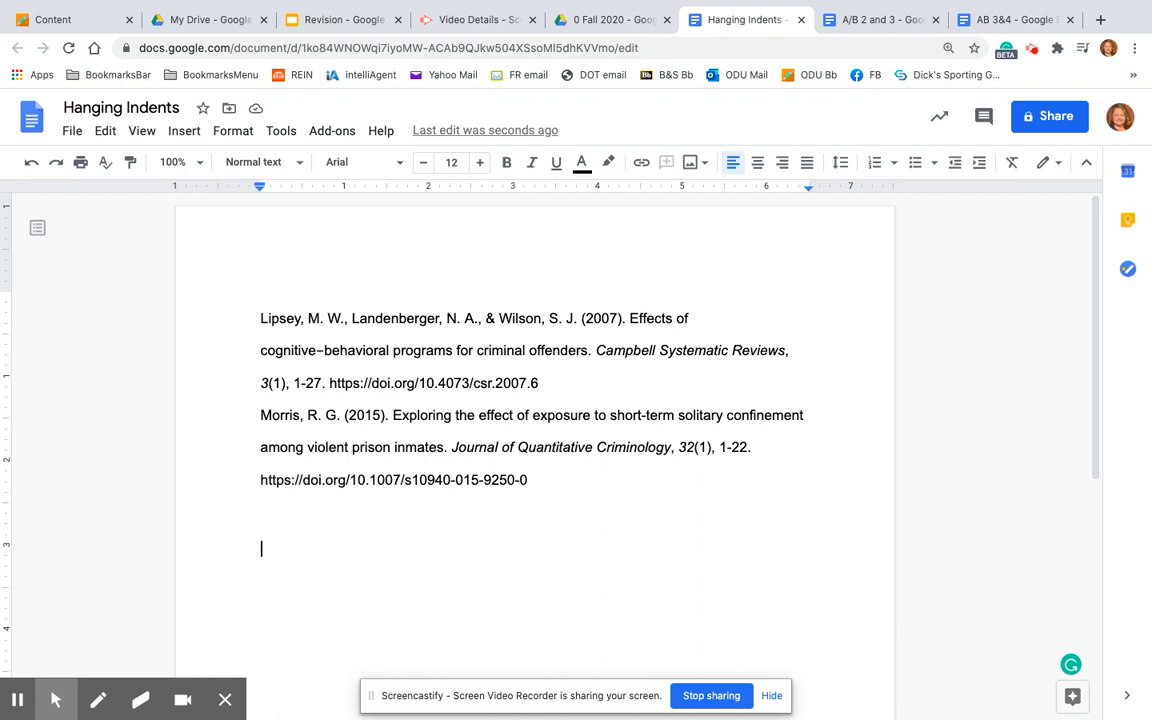
click(260, 347)
key(Tab)
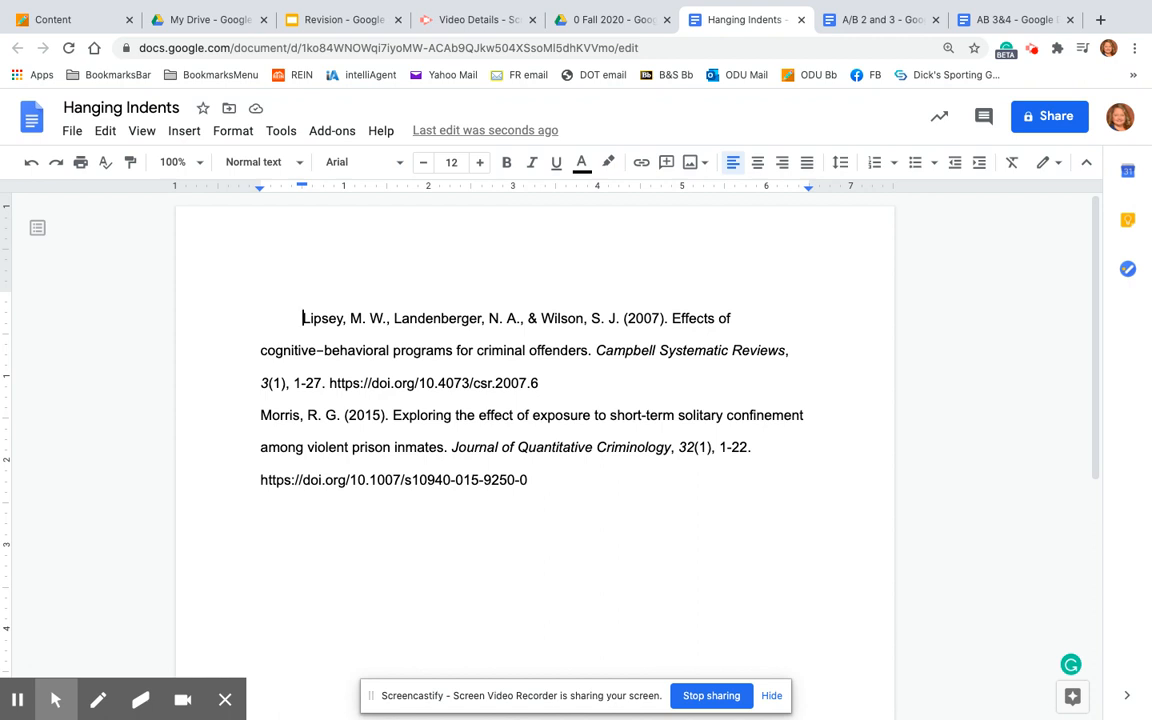
key(BackSpace)
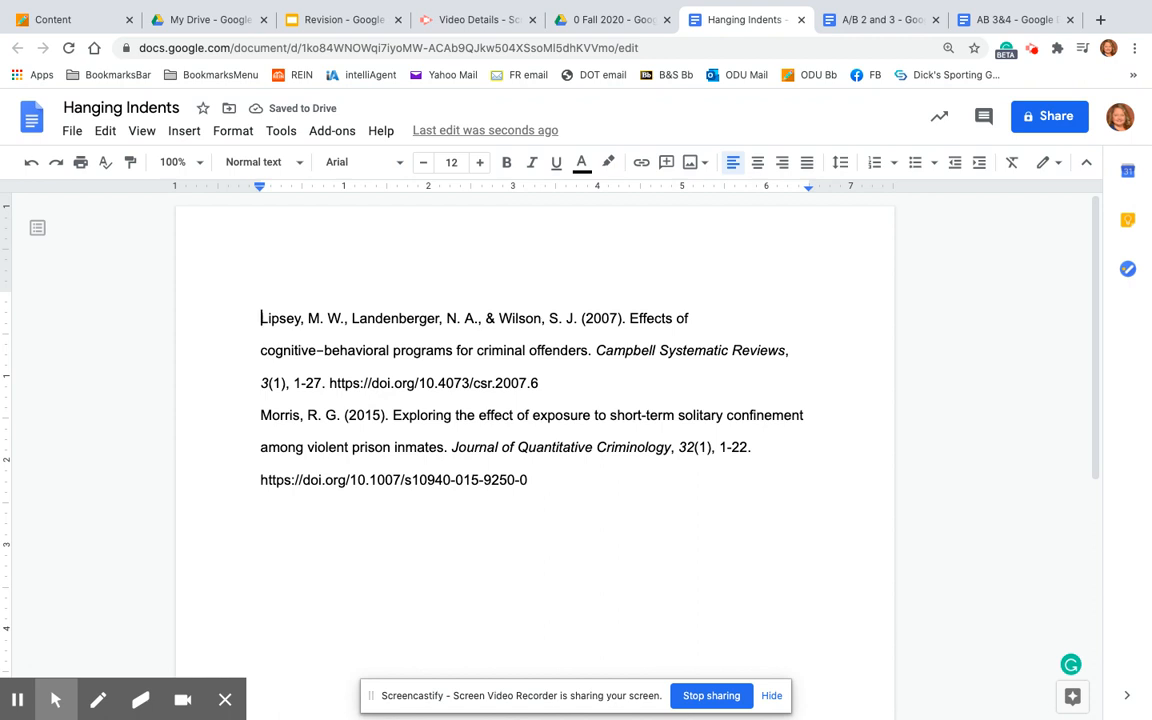
Break the 2007 reference before "cognitive–behavioral" and indent everything below its first line by 0.5 inch.
click(261, 350)
key(BackSpace)
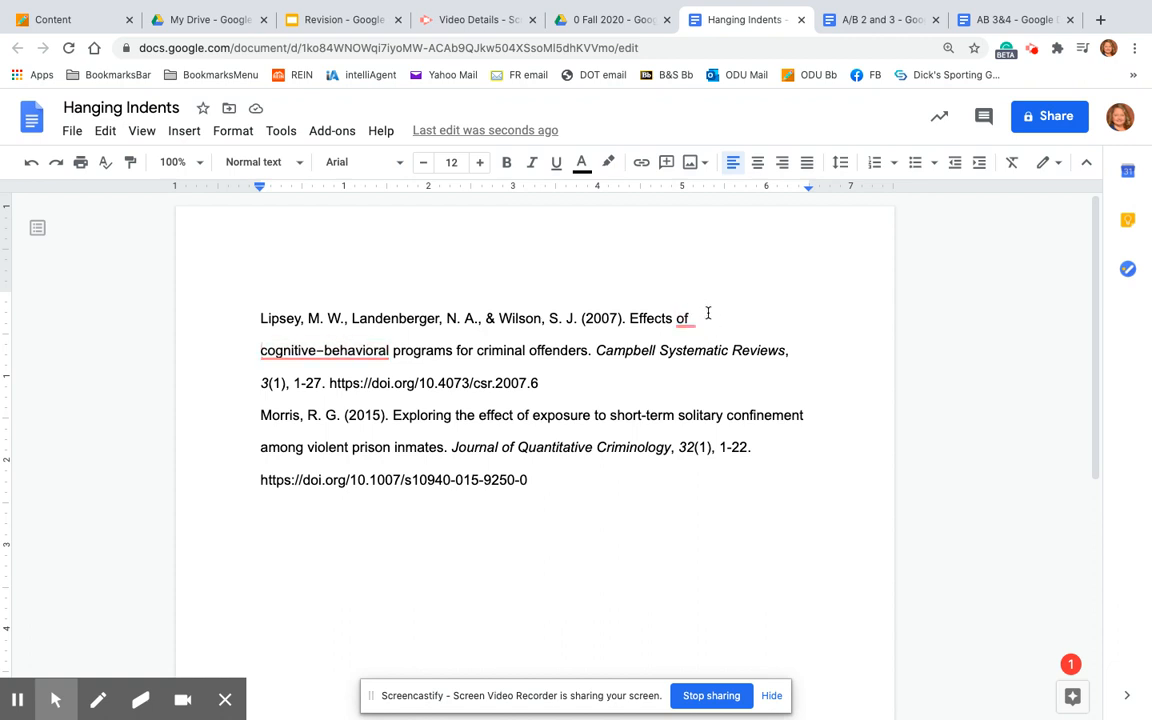
mouse_move(693, 322)
click(239, 350)
key(Tab)
key(Tab)
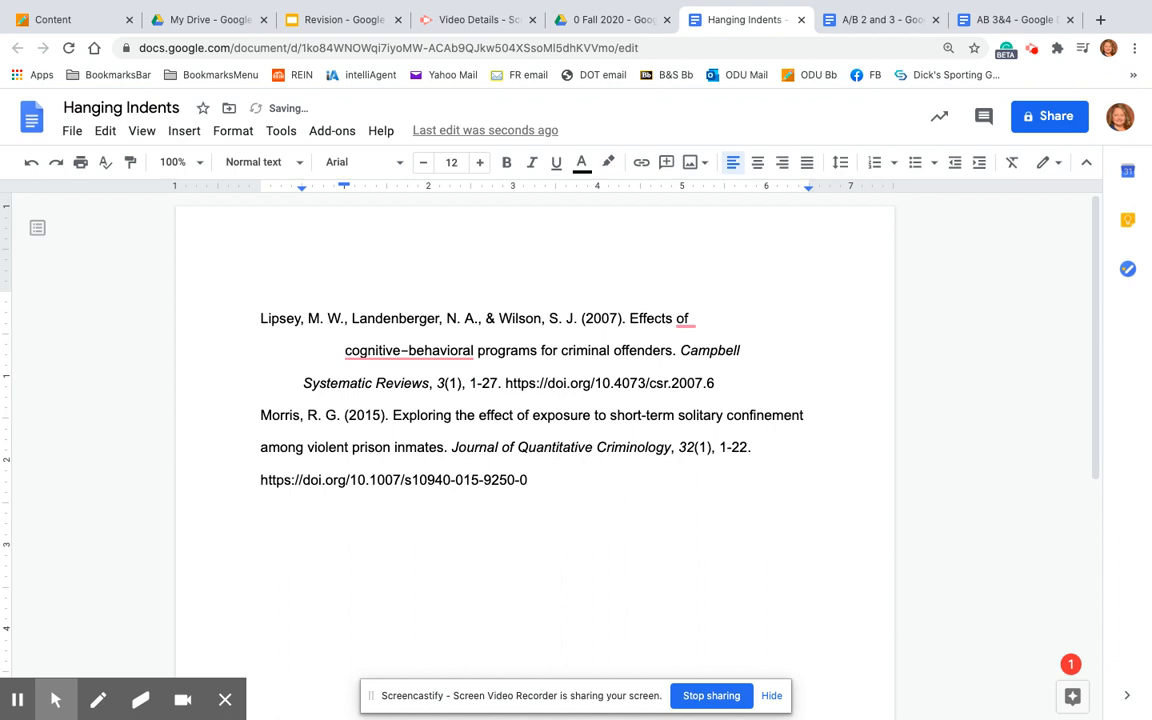
key(BackSpace)
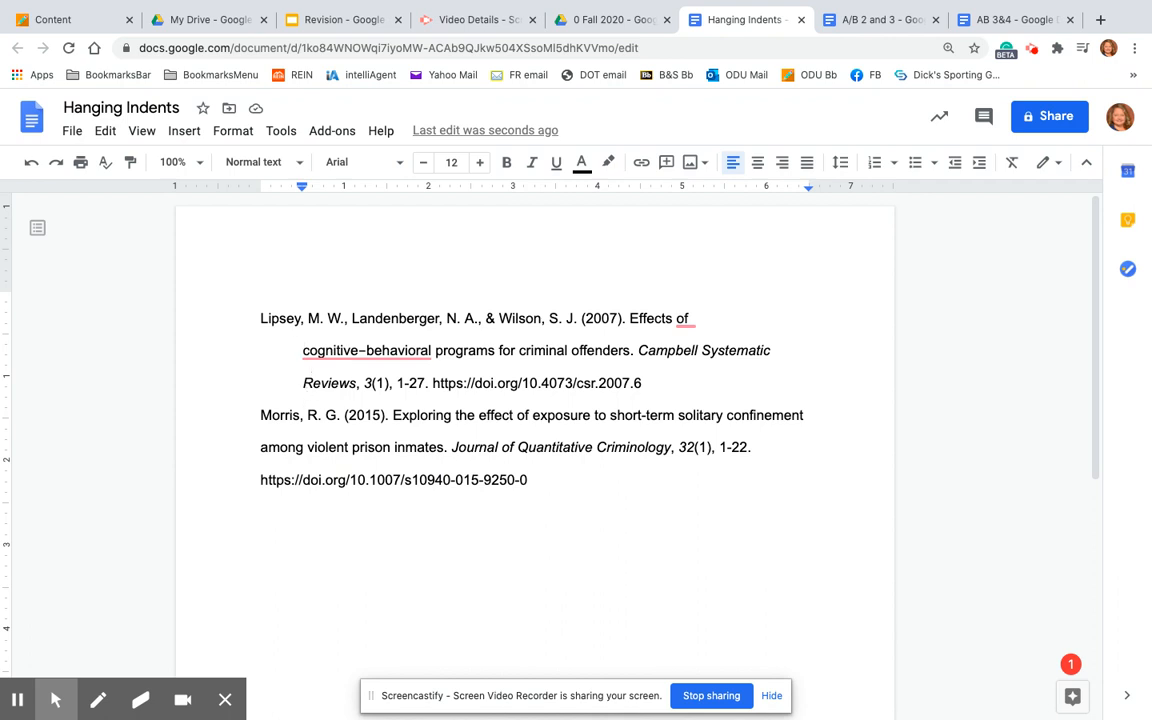
Break the 2015 reference before "among" and indent everything below its first line by 0.5 inch.
click(262, 414)
key(shift+Return)
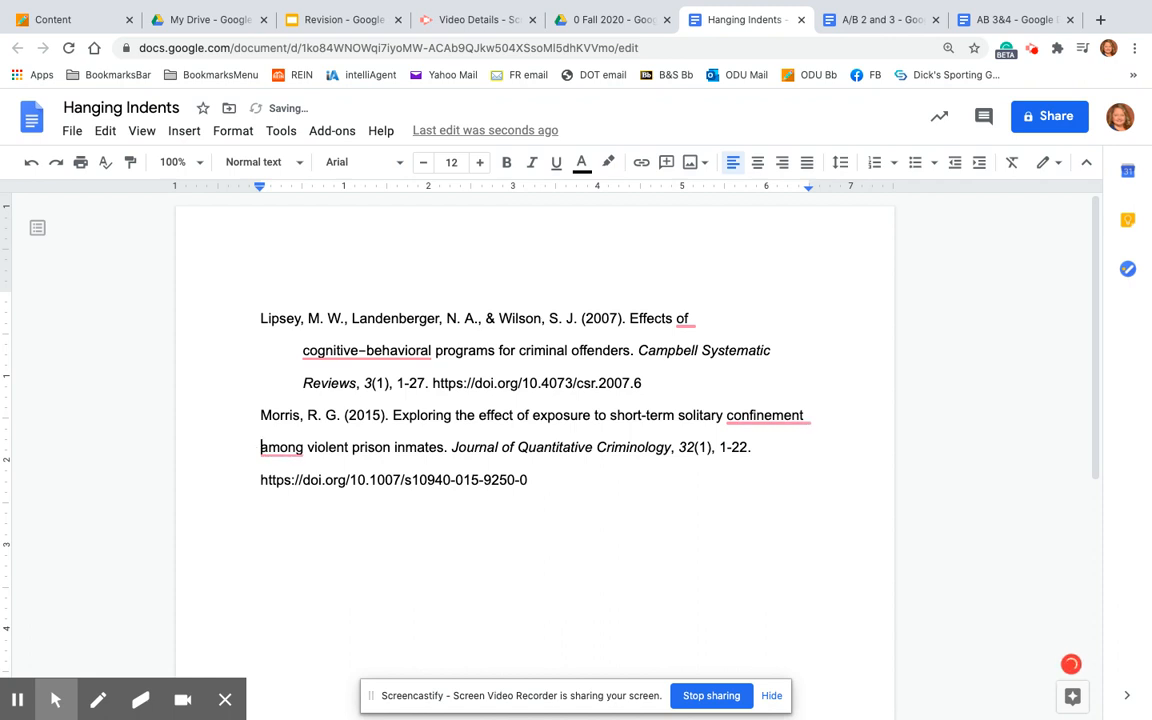
key(Tab)
key(Tab)
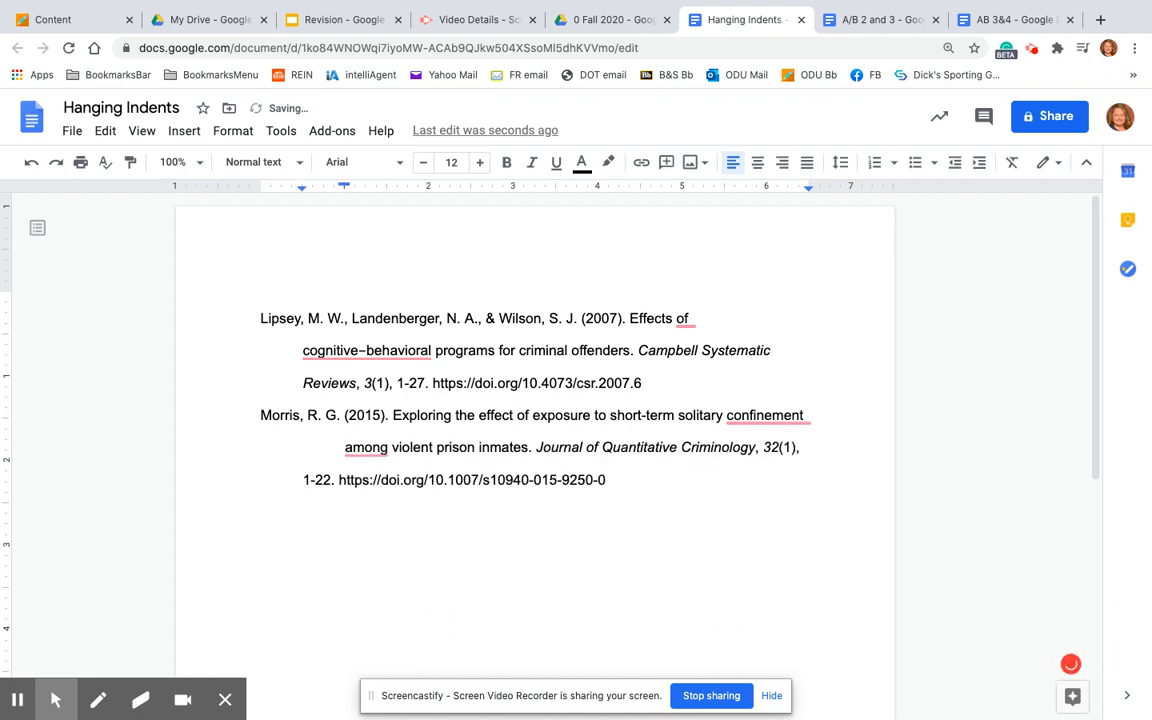
key(BackSpace)
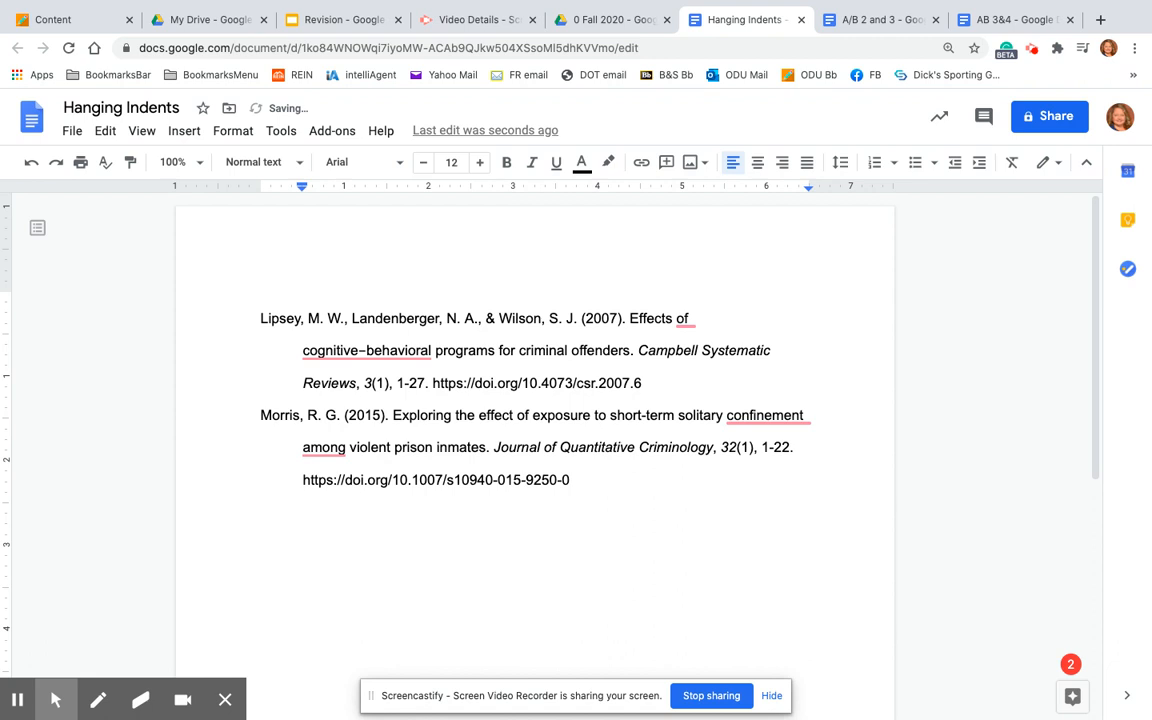